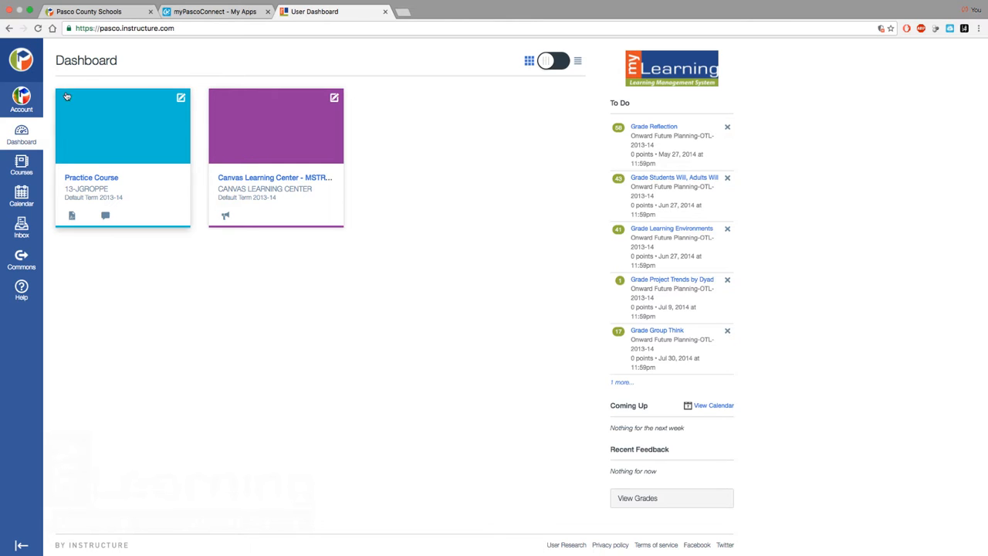
# Open the Practice Course's discussions and start a new discussion topic
pyautogui.click(98, 128)
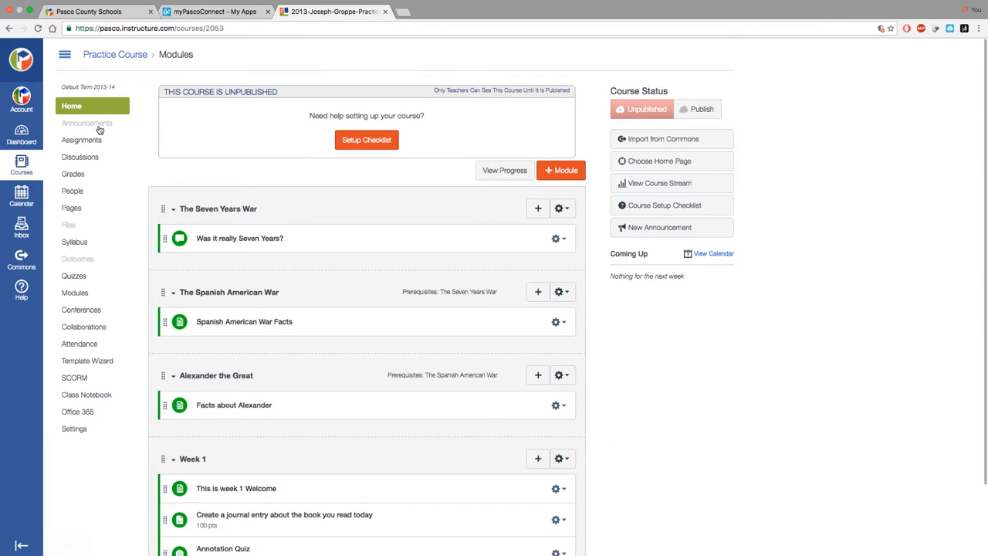
pyautogui.click(80, 157)
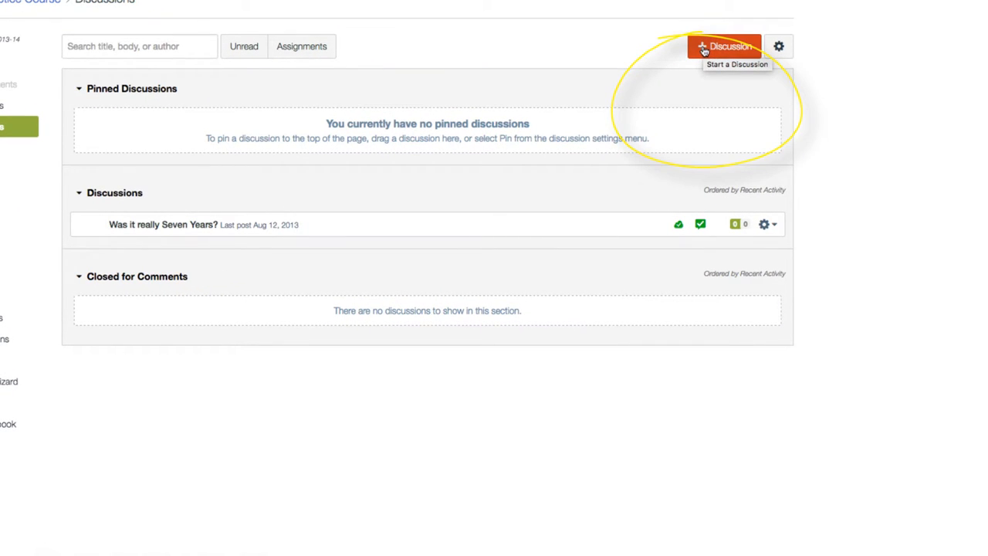
pyautogui.click(703, 47)
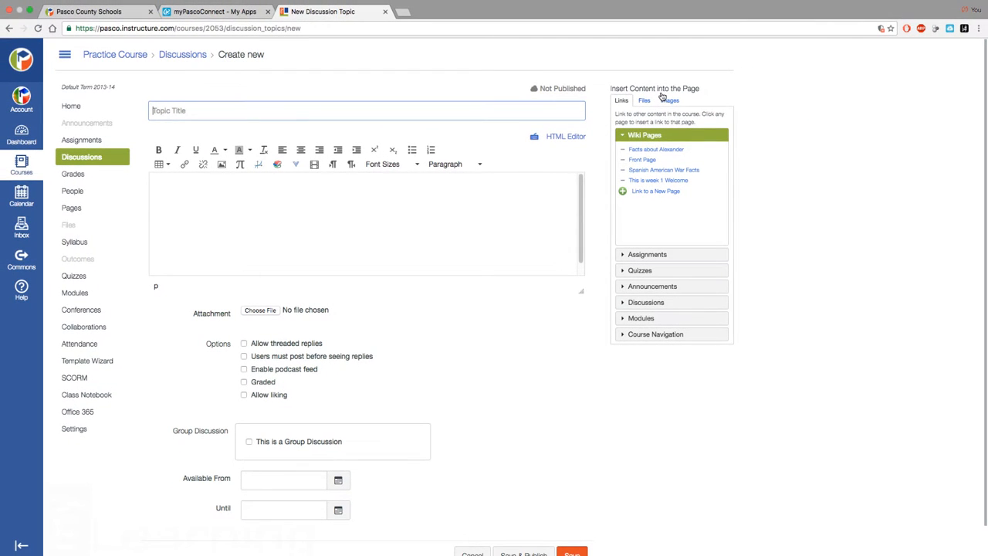
# Title the new discussion topic "Did Han Solo shoot first?"
pyautogui.click(315, 109)
pyautogui.write('Did Han Solo shoot first?')
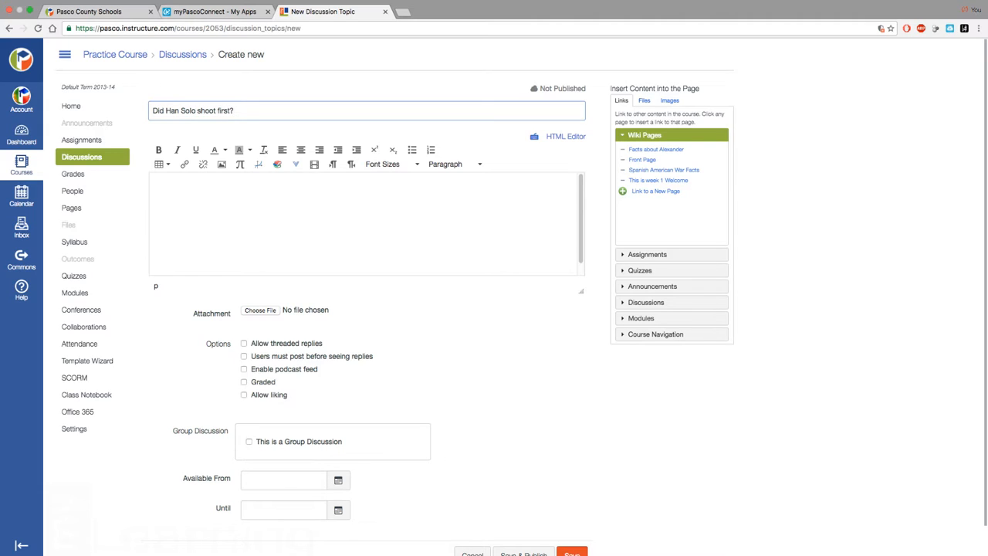
pyautogui.click(344, 224)
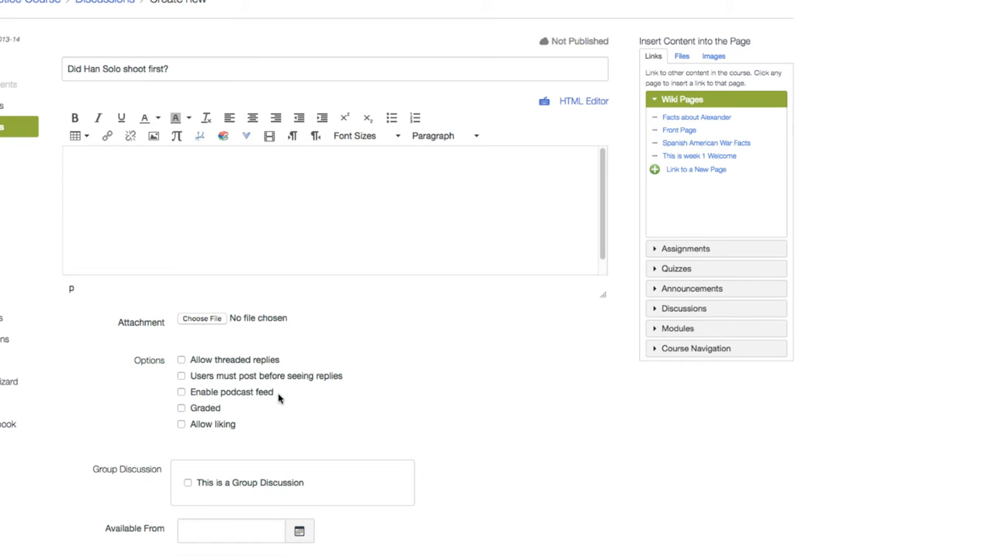
# Make the discussion graded and leave the option to allow liking off
pyautogui.click(193, 412)
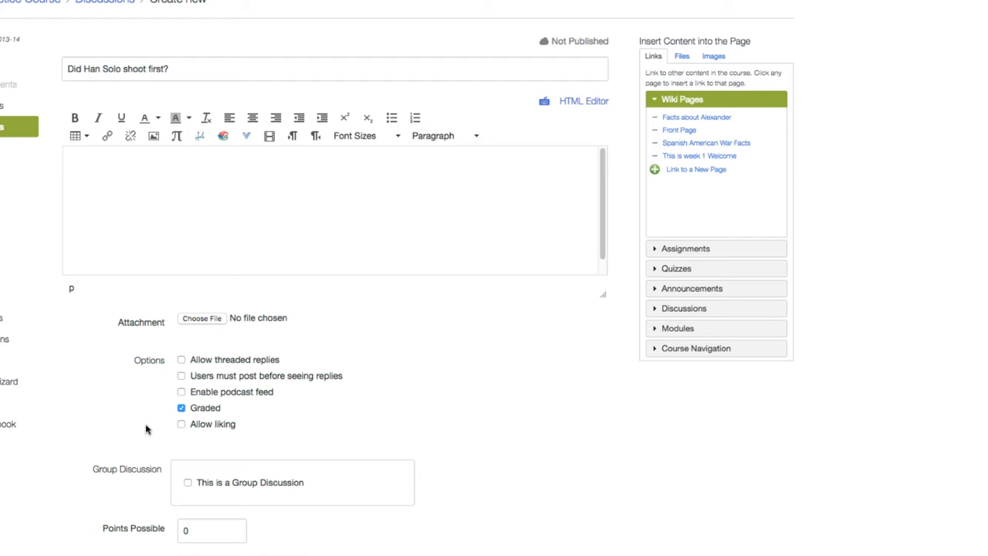
pyautogui.click(181, 424)
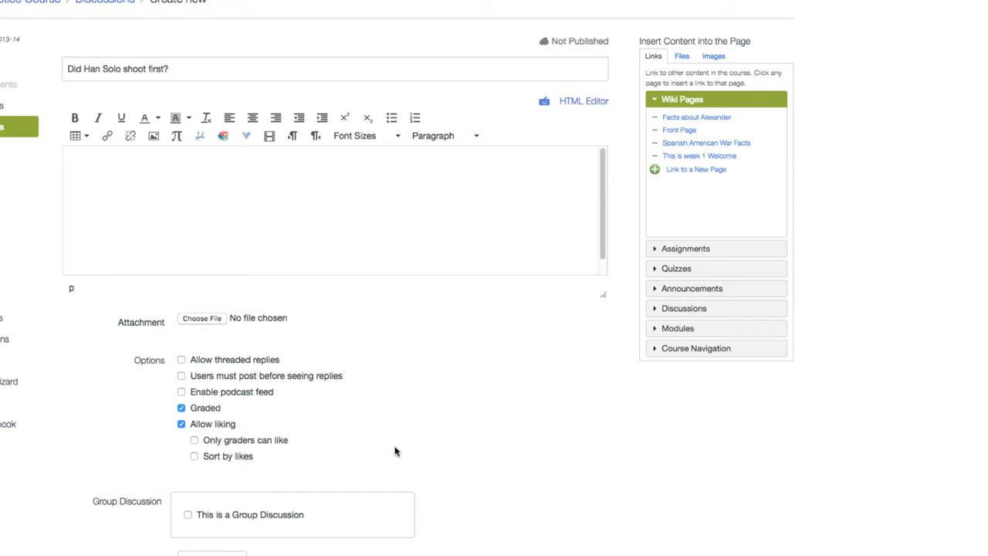
pyautogui.click(180, 424)
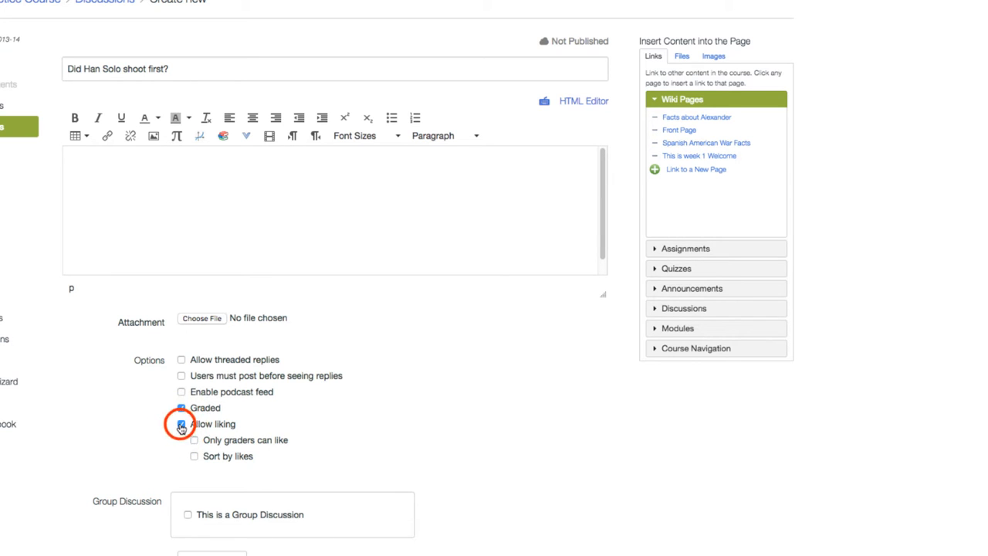
# Set the discussion's points possible to 100 and display the grade as a percentage
pyautogui.scroll(-3, 504, 482)
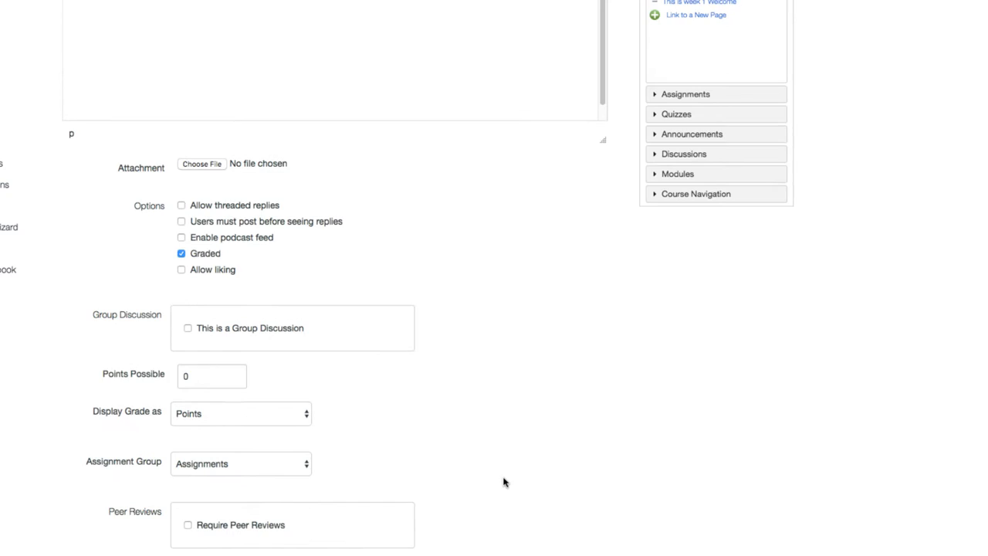
pyautogui.scroll(-3, 497, 473)
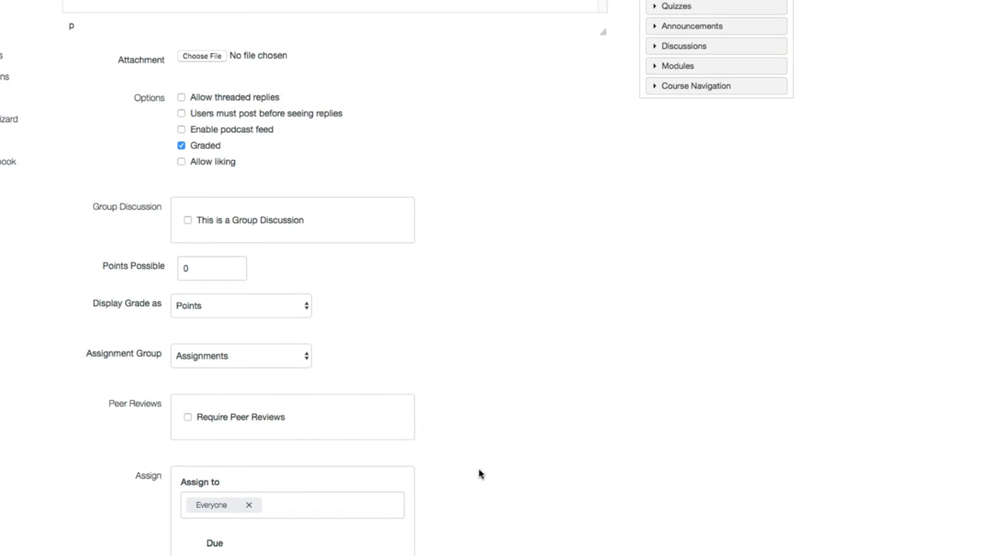
pyautogui.scroll(-2, 488, 463)
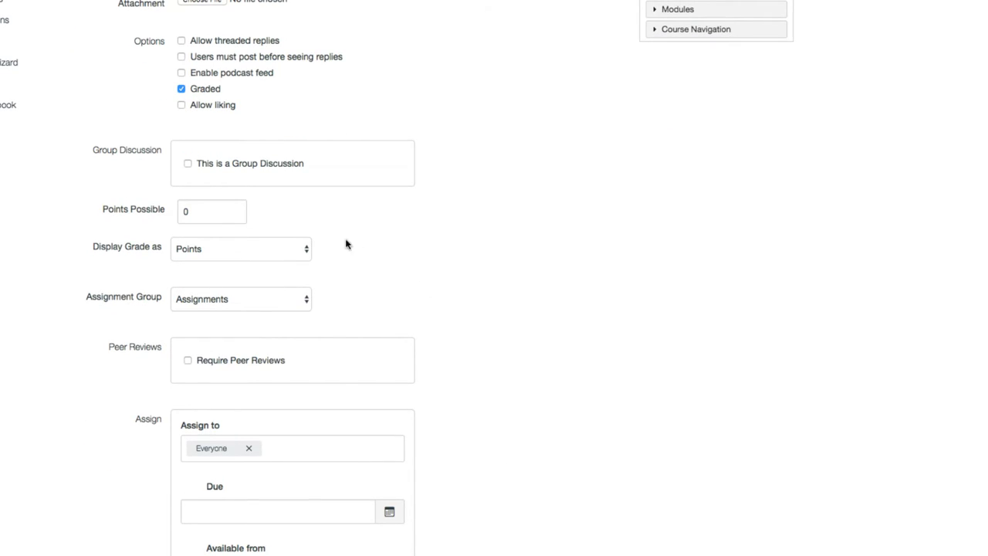
pyautogui.click(190, 211)
pyautogui.moveTo(198, 213); pyautogui.dragTo(160, 213)
pyautogui.write('100')
pyautogui.click(448, 240)
pyautogui.click(234, 252)
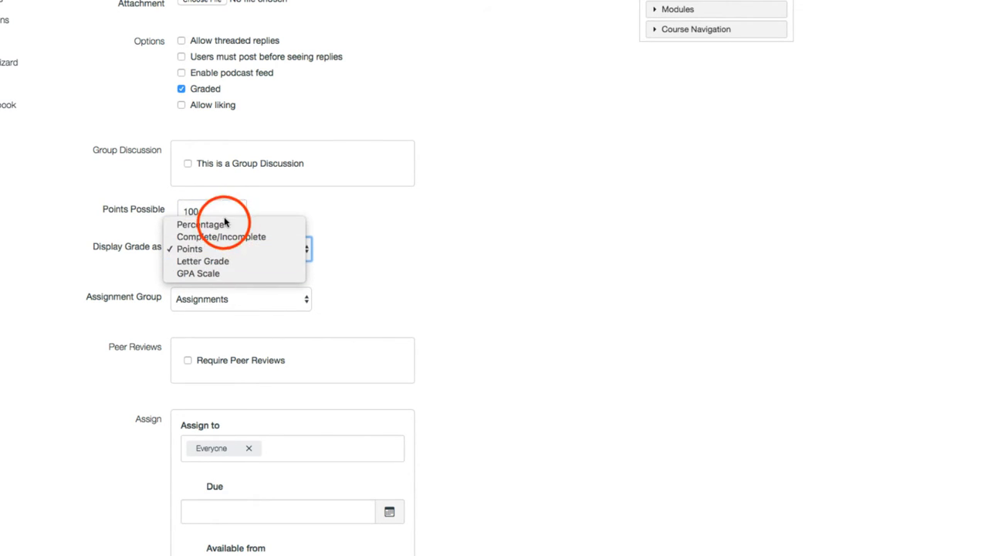
pyautogui.click(224, 223)
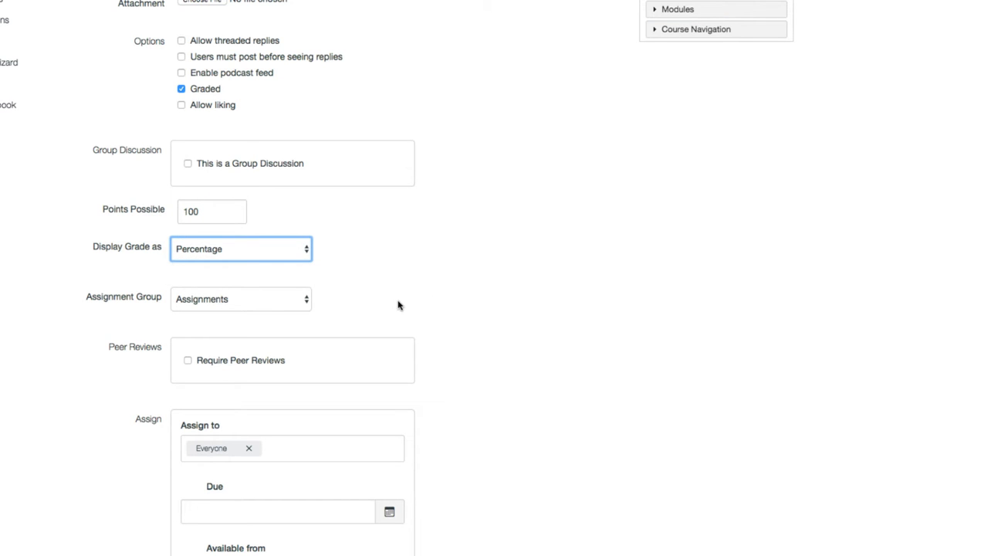
# Keep the discussion in the Assignments group, then save and publish it
pyautogui.click(294, 297)
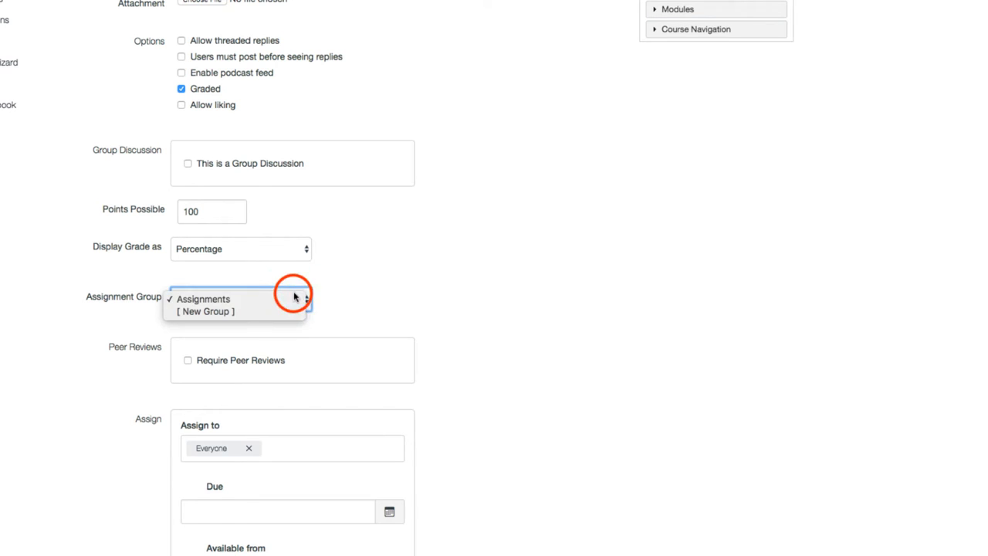
pyautogui.click(391, 286)
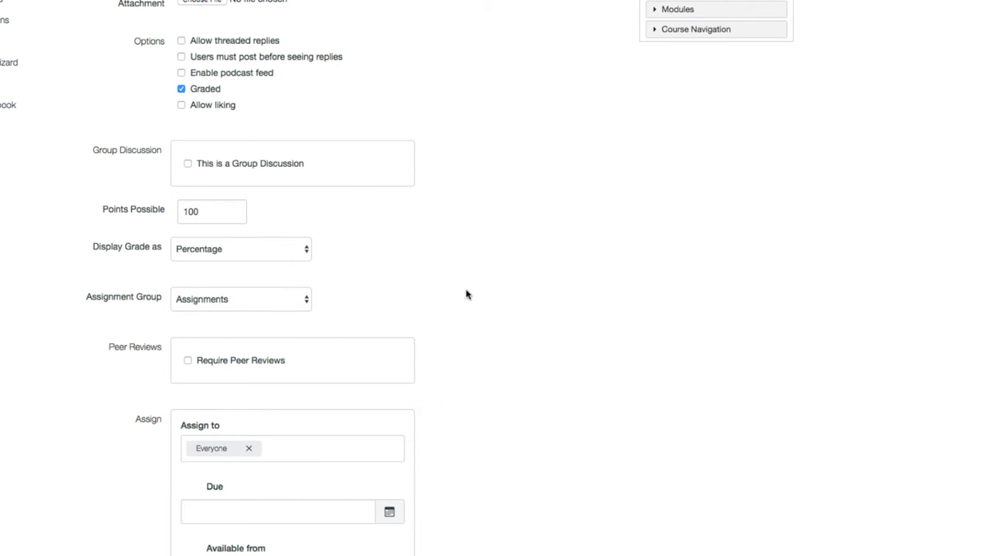
pyautogui.scroll(-3, 463, 292)
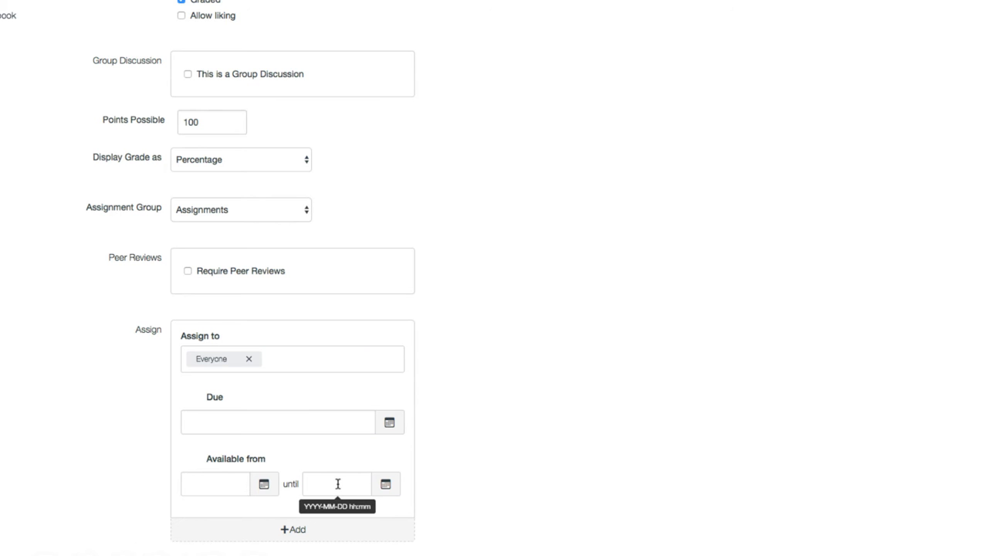
pyautogui.click(512, 531)
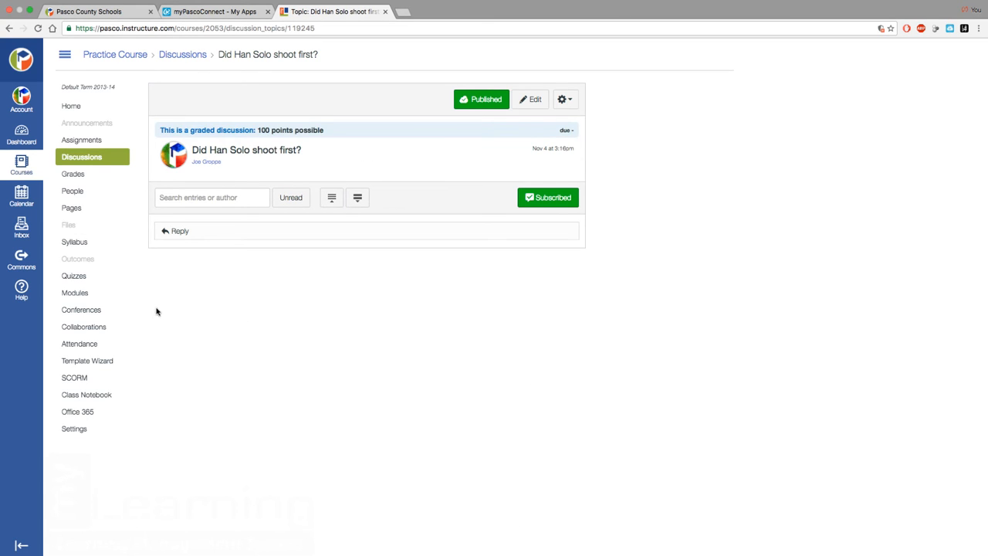
# Add the discussion "Did Han Solo shoot first?" to the Week 1 module without indentation
pyautogui.click(79, 293)
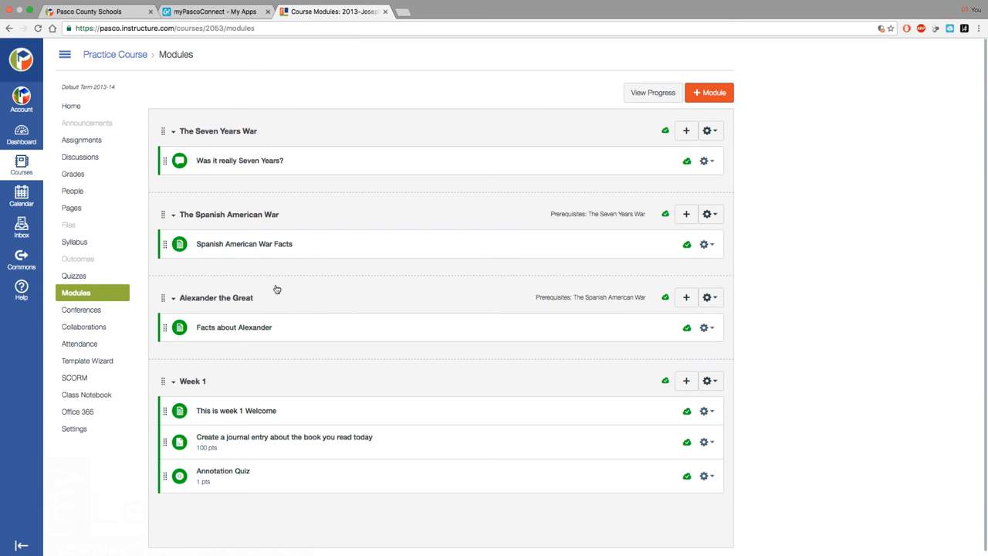
pyautogui.click(688, 382)
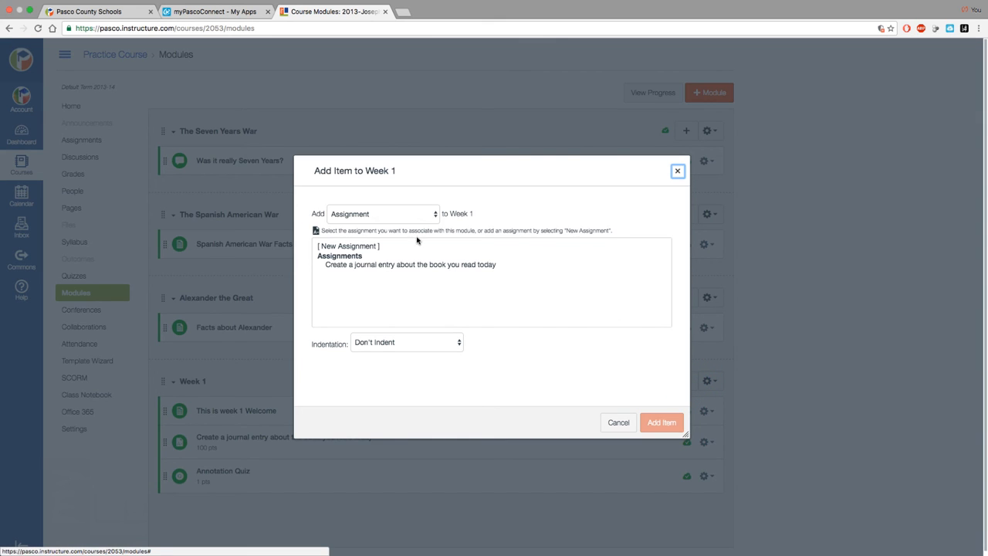
pyautogui.click(421, 217)
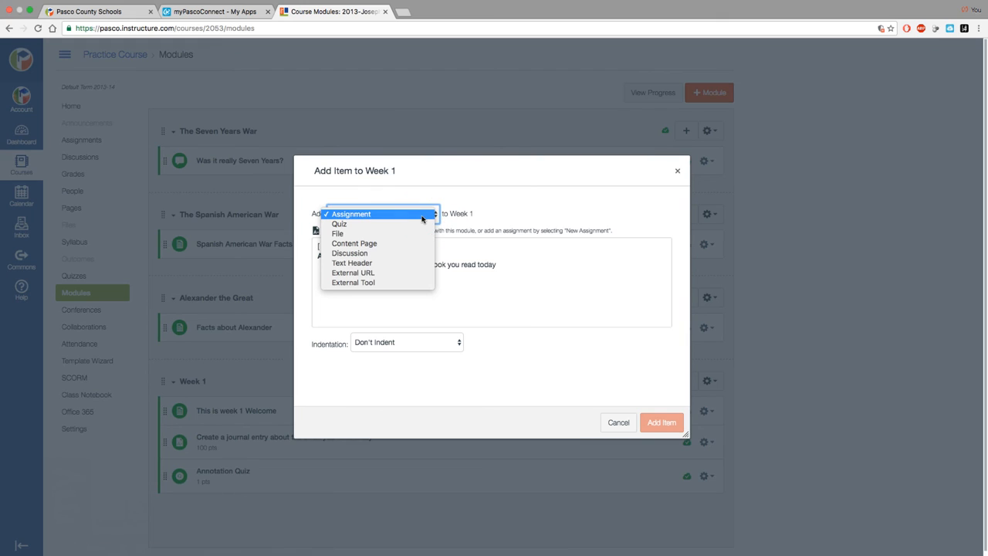
pyautogui.click(421, 253)
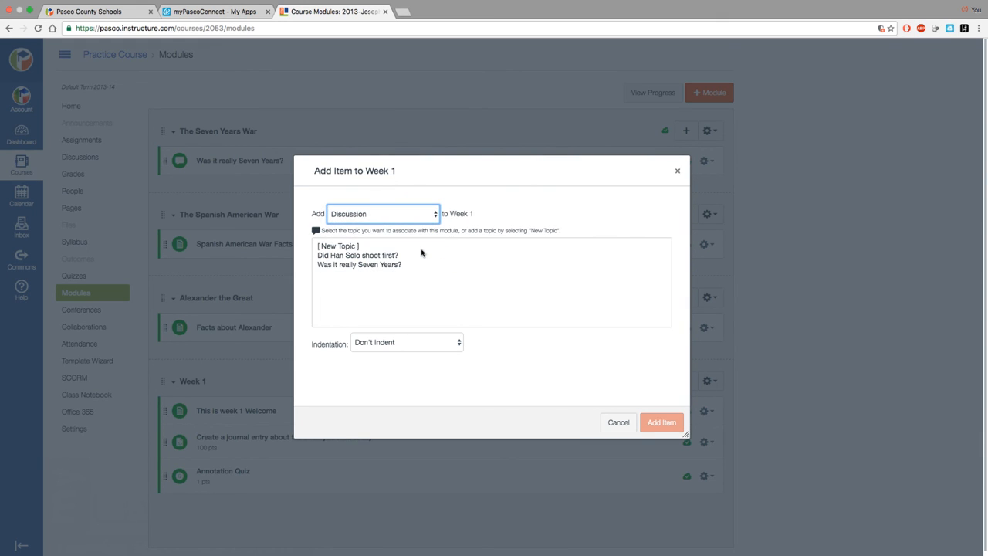
pyautogui.click(333, 259)
pyautogui.click(650, 421)
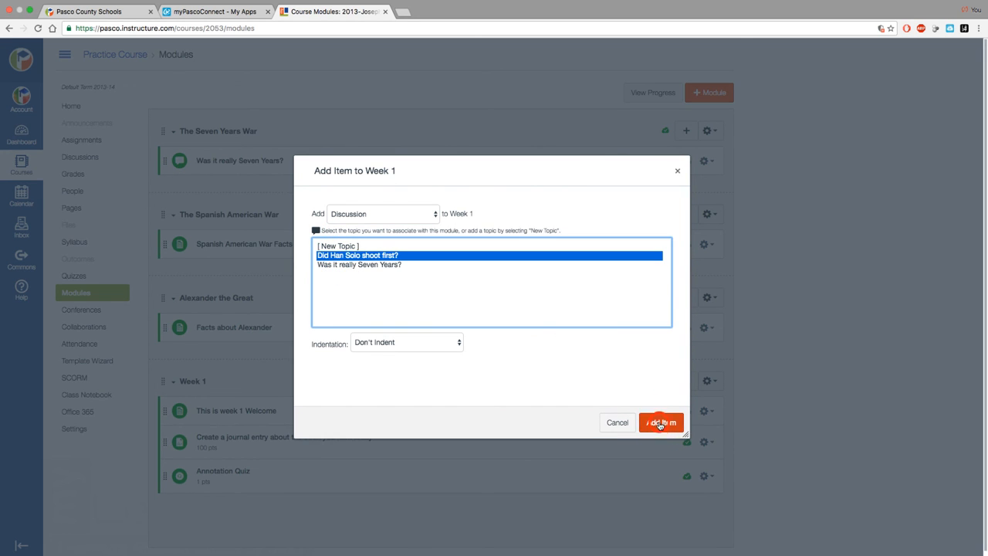
# Move the "Did Han Solo shoot first?" discussion directly below "This is week 1 Welcome" in the Week 1 module
pyautogui.scroll(-1, 530, 423)
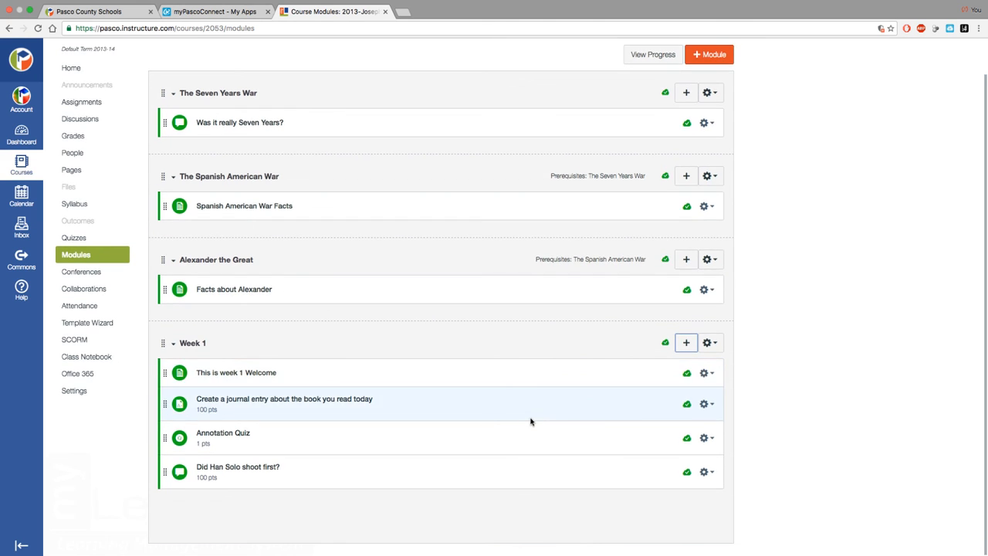
pyautogui.moveTo(163, 471); pyautogui.dragTo(165, 417)
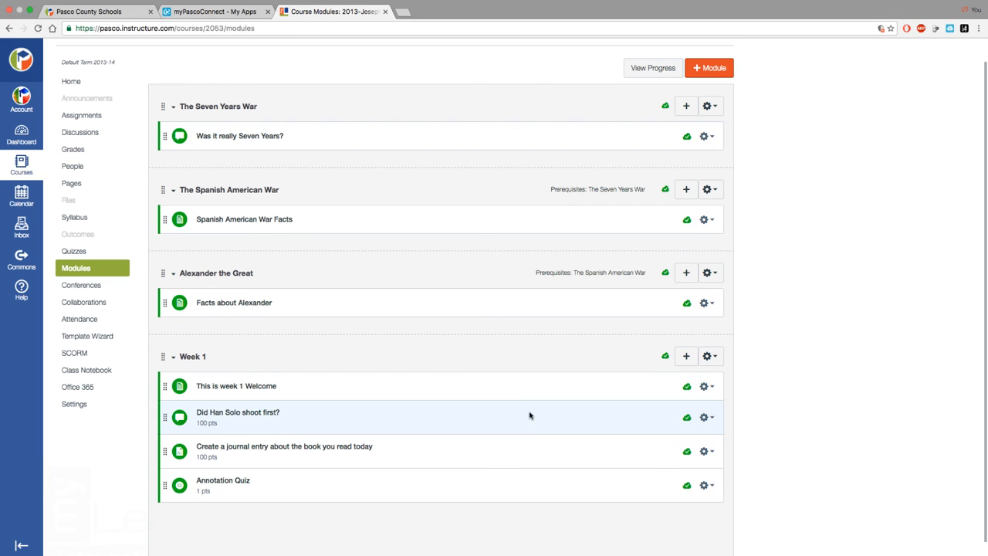
pyautogui.click(718, 6)
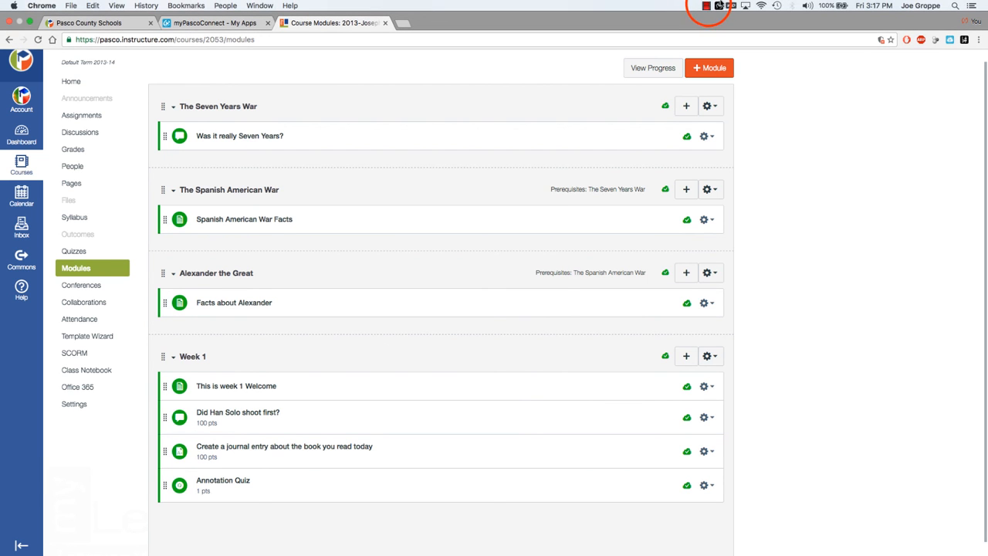